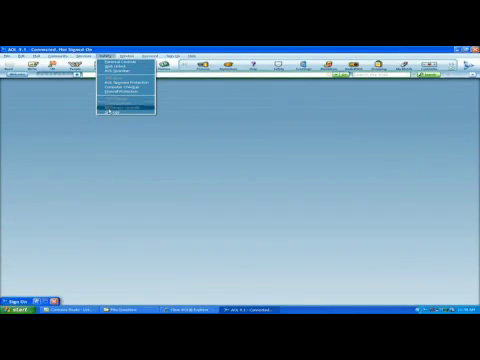
Open AOL Settings from Safety, move the window, and reach Browser Settings' footprint selection.
click(107, 110)
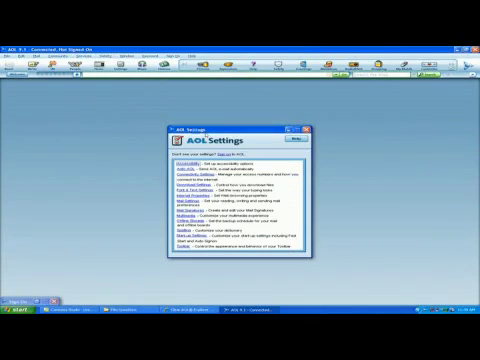
drag(190, 129, 168, 110)
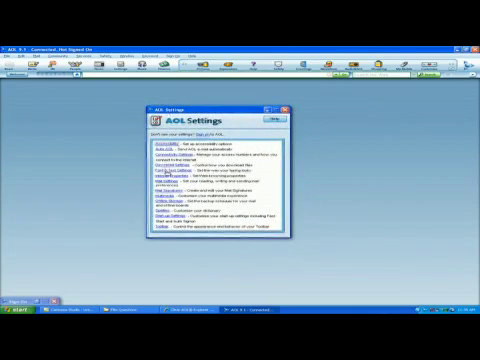
click(168, 180)
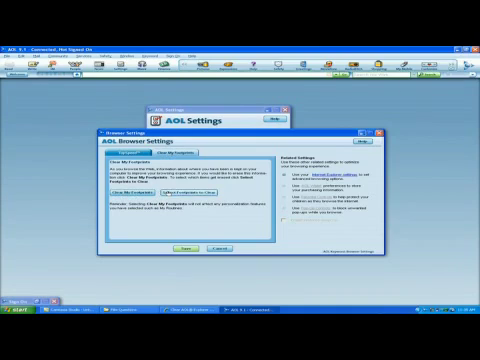
click(170, 190)
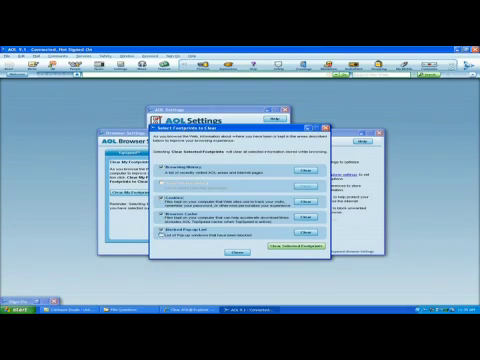
Clear the checked history, cookies, cache and blocked pop-up list footprints.
click(288, 246)
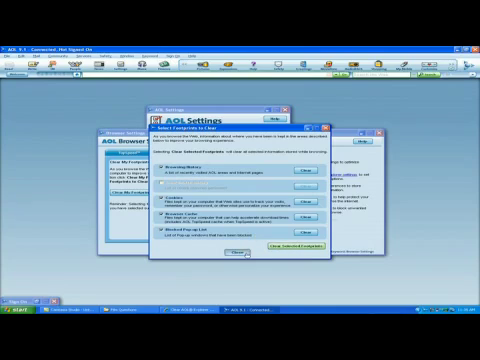
Close the Select Footprints to Clear dialog to return to Browser Settings.
click(236, 252)
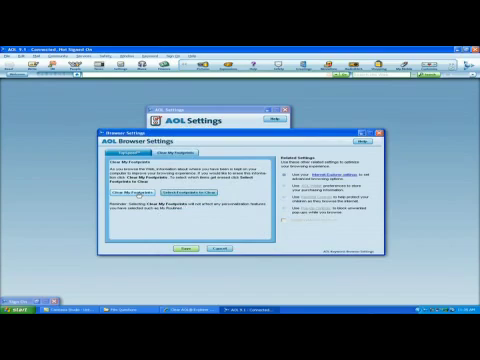
Clear all browsing footprints, confirm with Yes, and save Browser Settings.
click(131, 194)
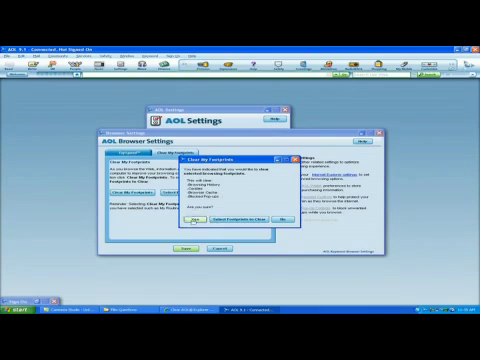
click(196, 218)
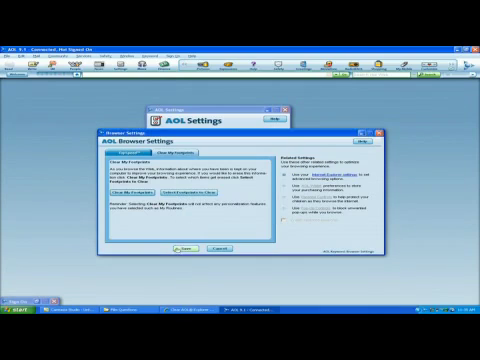
click(185, 248)
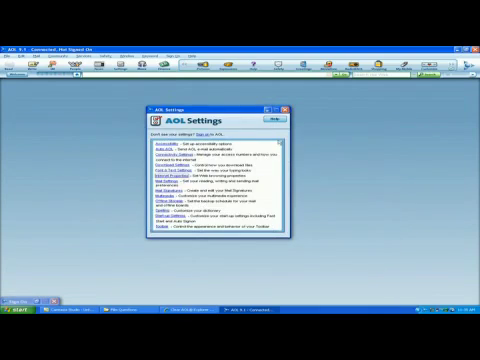
Close the AOL Settings window with its X button.
click(285, 111)
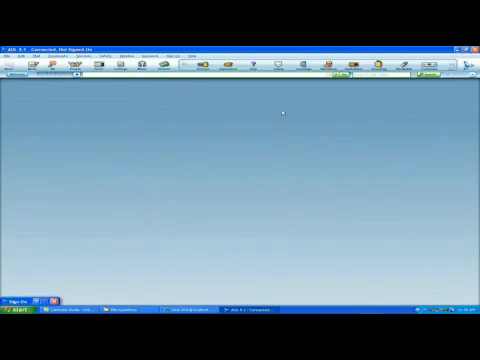